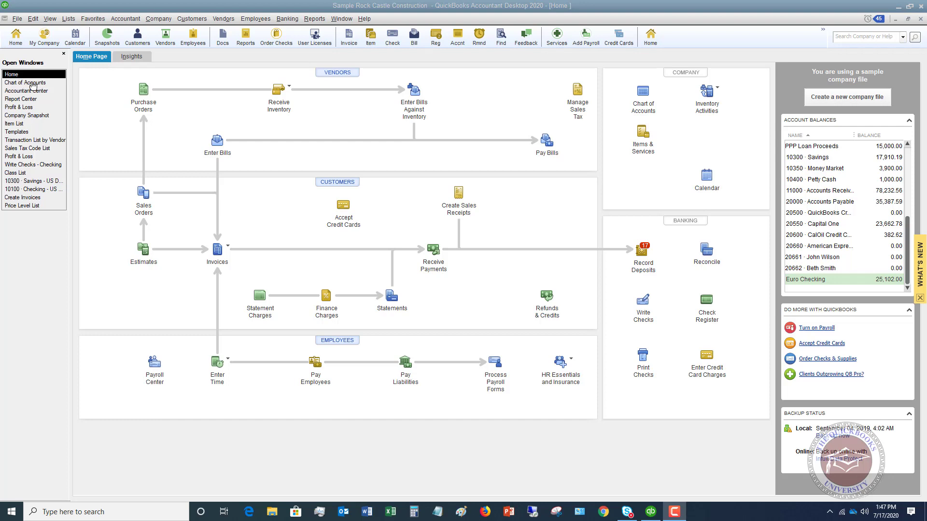
Step: Open the Chart of Accounts and scroll to the long-term liabilities around 28950 · EIDL Grant
click(158, 19)
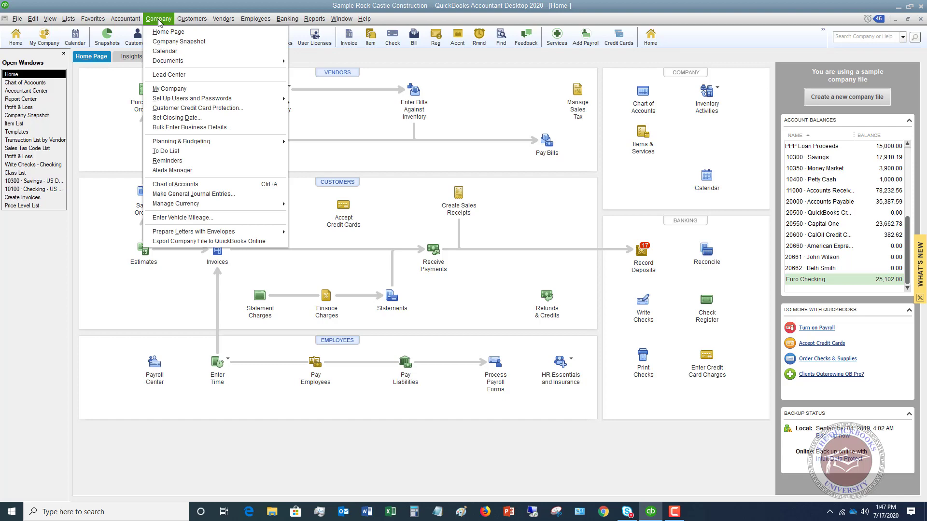
click(192, 186)
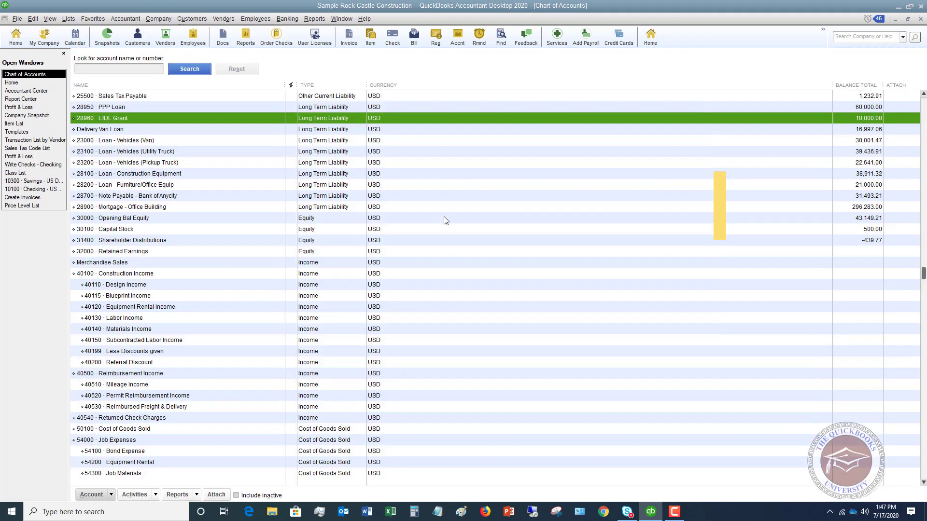
scroll(433, 192, up, 4)
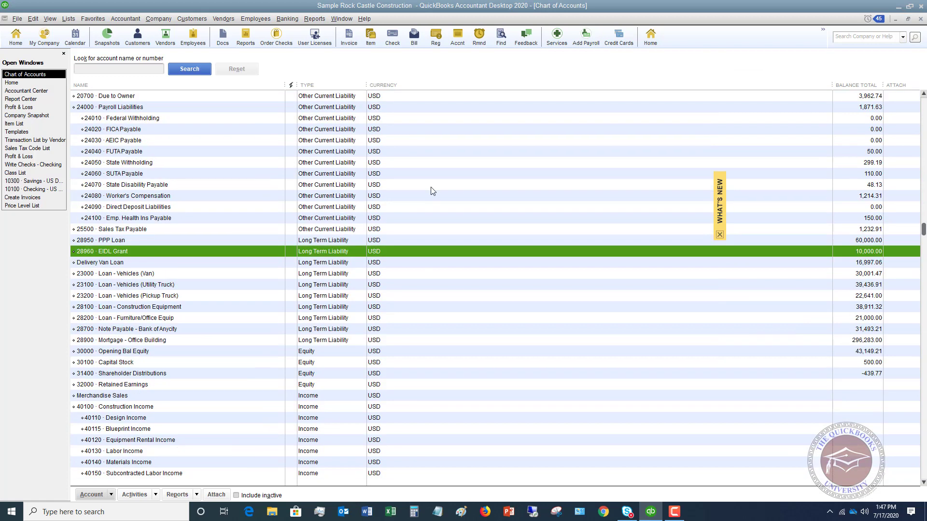
scroll(353, 184, up, 2)
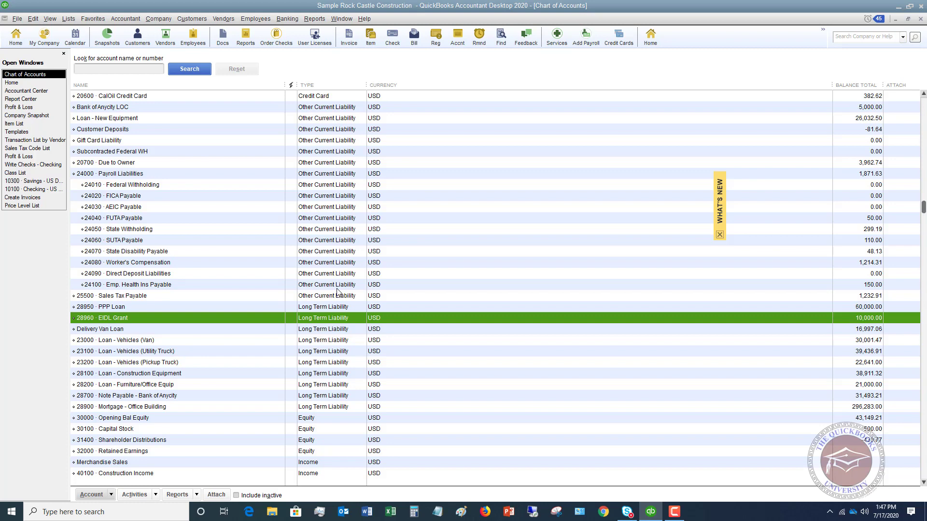
scroll(337, 290, up, 4)
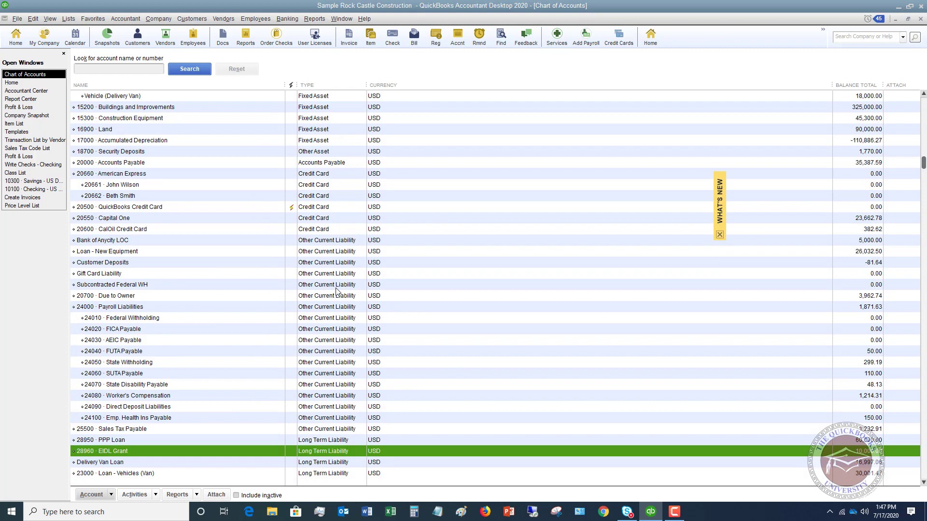
scroll(337, 291, down, 2)
scroll(336, 290, down, 2)
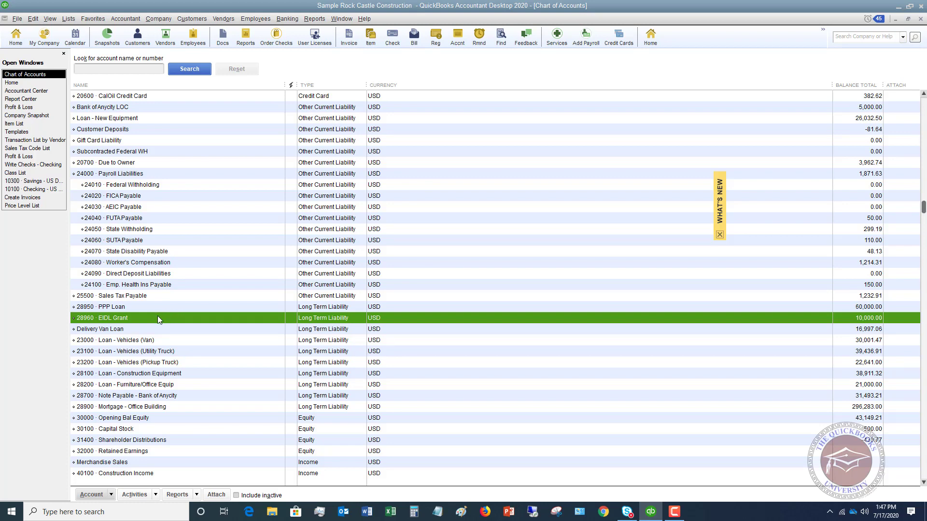
Step: Start a new Long Term Liability account with number 28955 and name 'EIDL Loan'
right_click(142, 320)
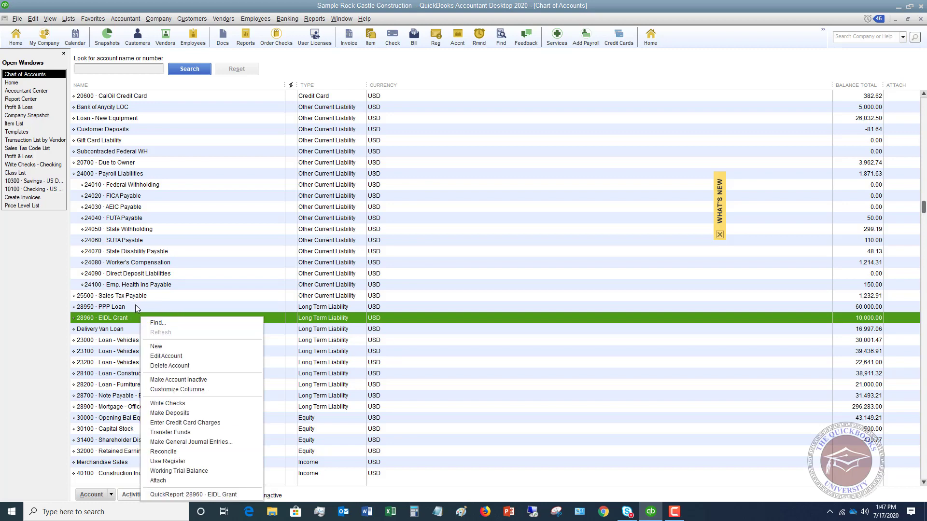
click(175, 347)
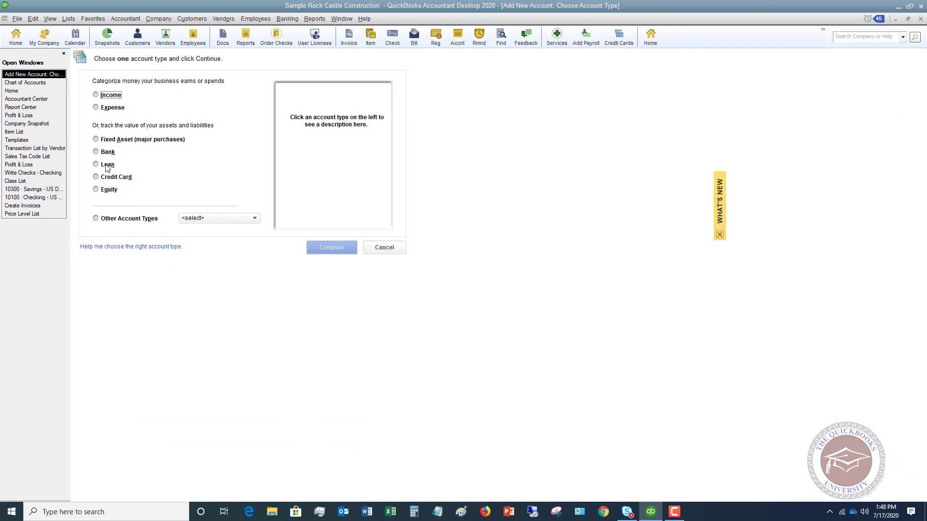
click(96, 219)
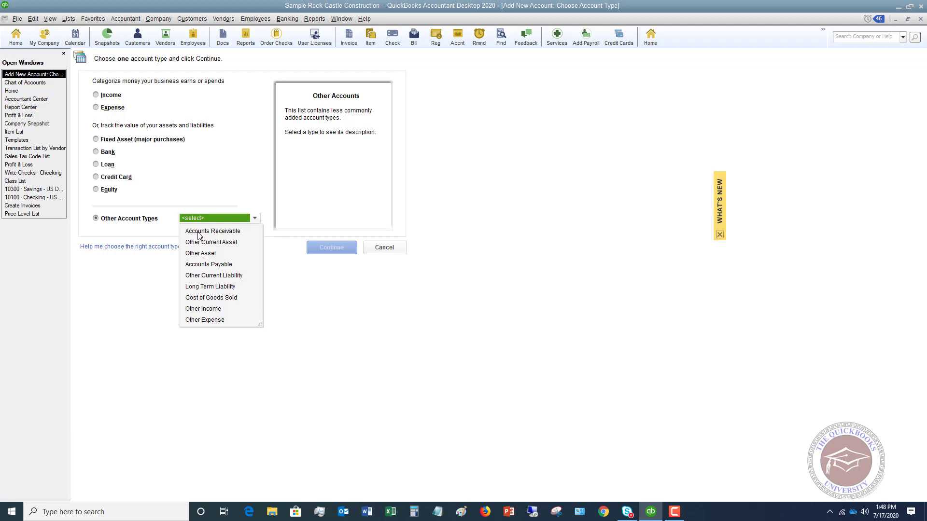
click(204, 285)
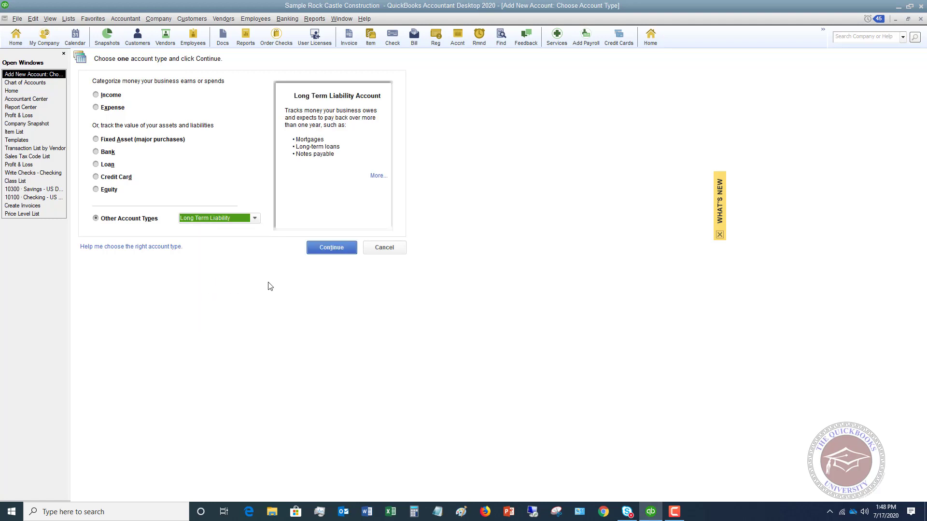
click(337, 246)
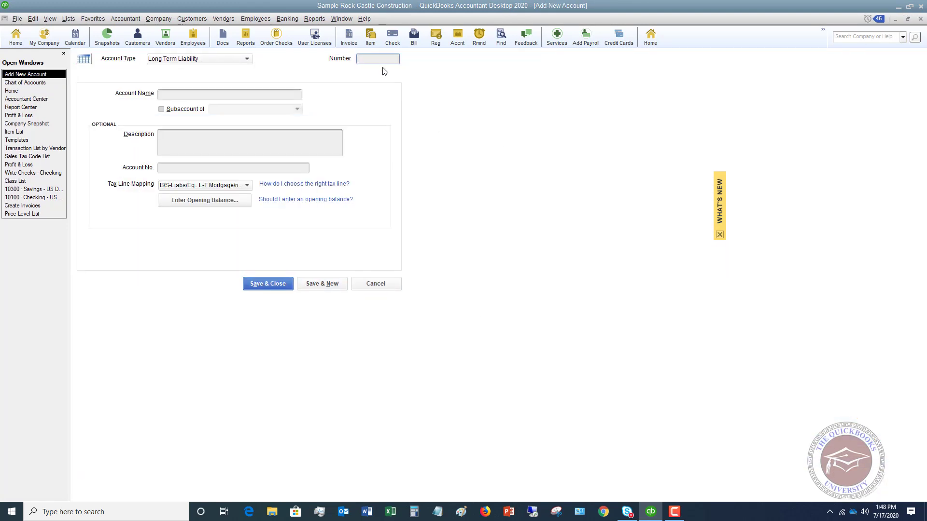
text(28955)
click(201, 96)
text(EIDL)
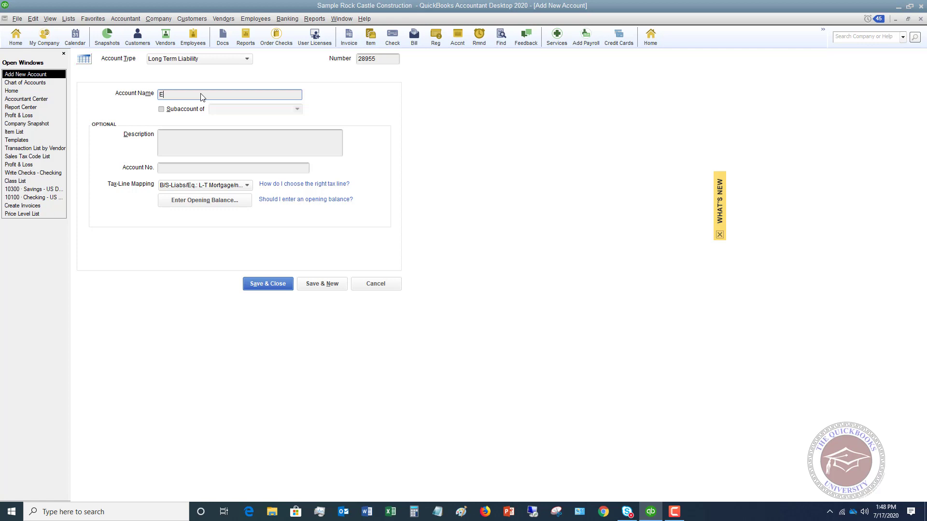
text( Loan)
Step: Save the 28955 EIDL Loan account, then select 10300 Savings at the top of the list
click(273, 285)
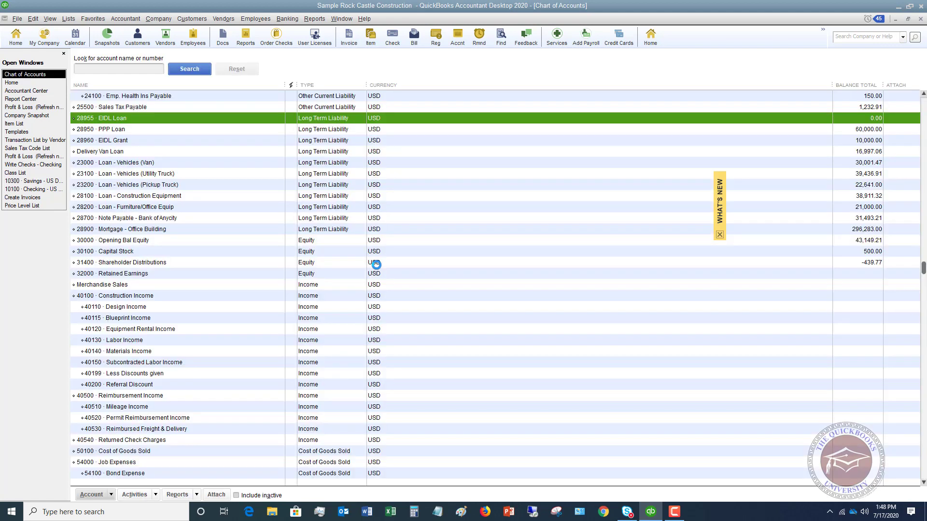
scroll(193, 183, up, 2)
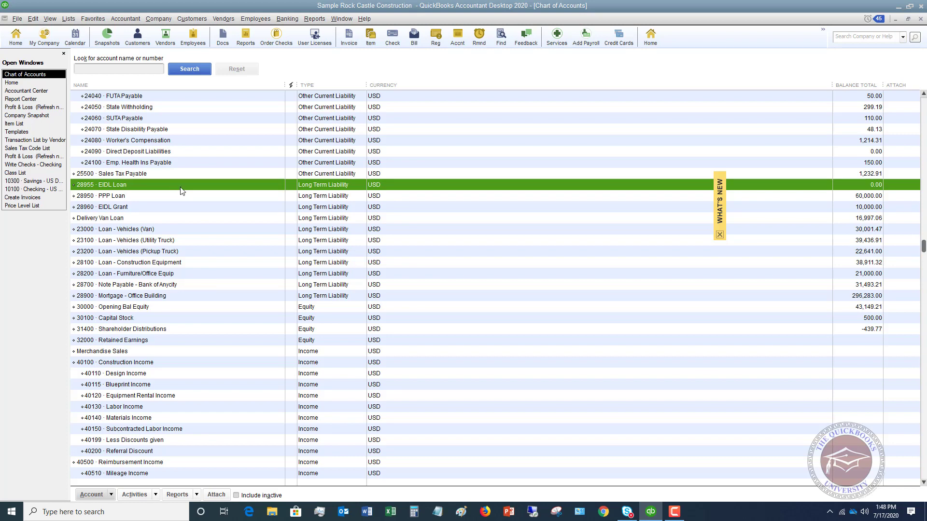
scroll(182, 190, up, 12)
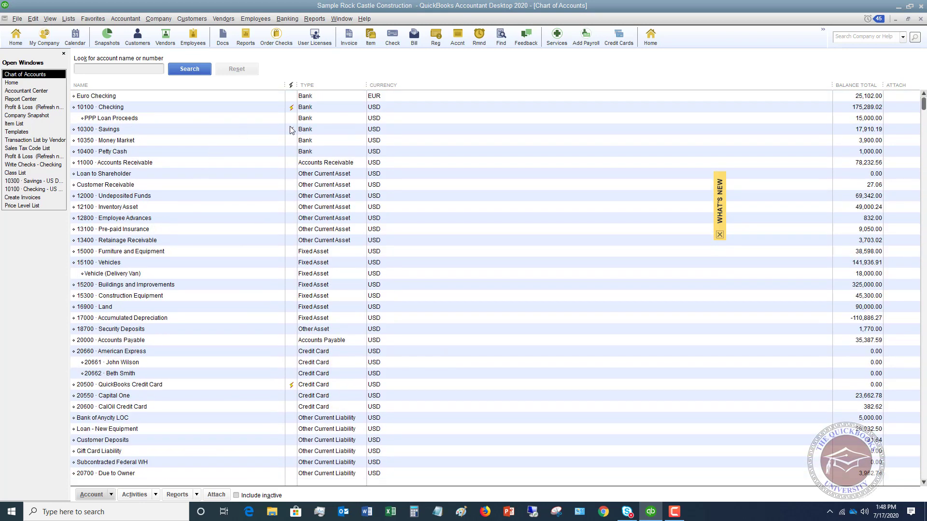
click(115, 131)
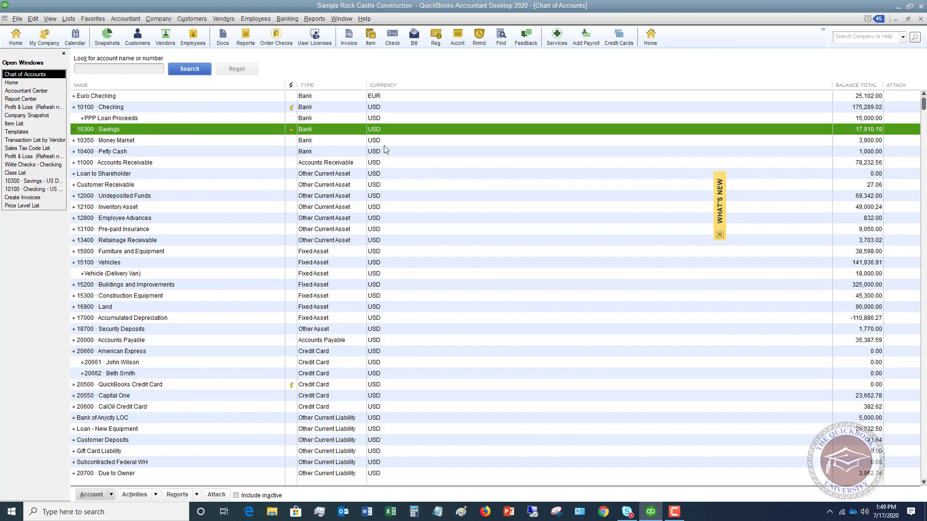
Step: Start a new deposit in Make Deposits, skipping pending payments, received from SBA
click(288, 19)
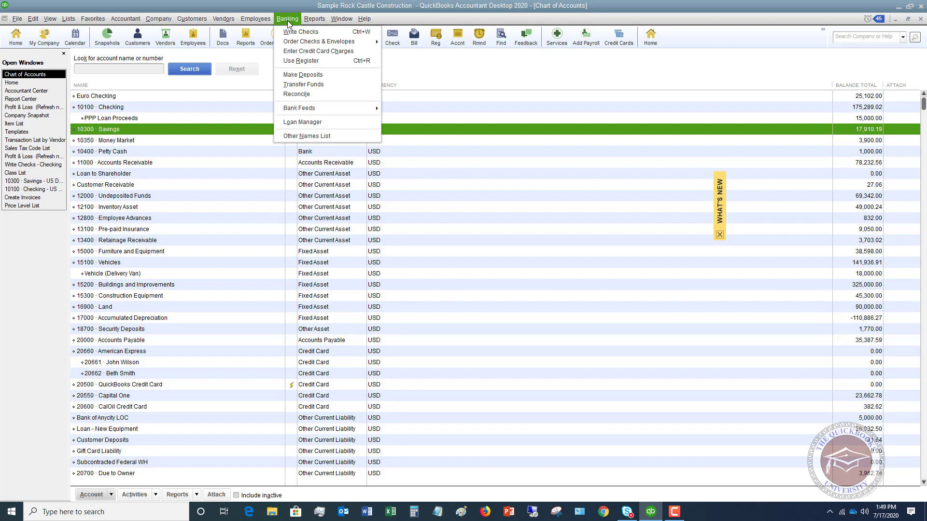
click(294, 76)
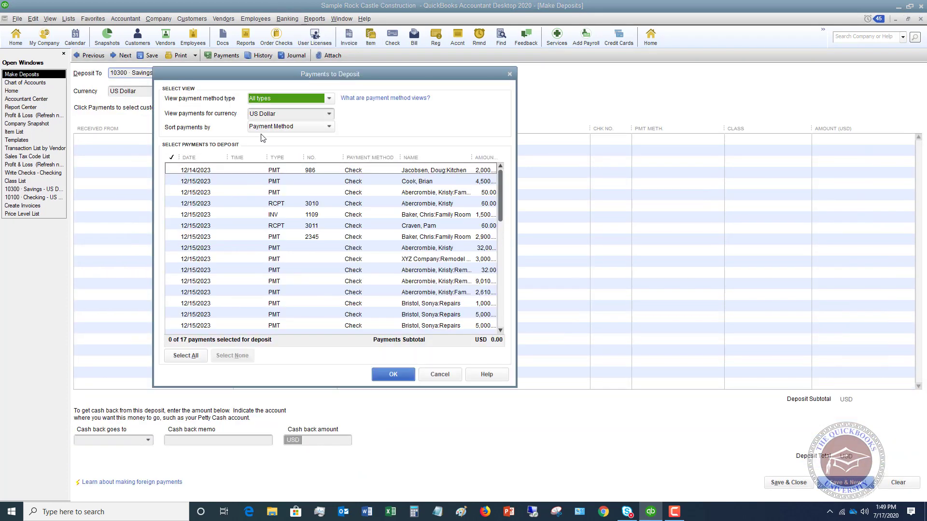
click(438, 372)
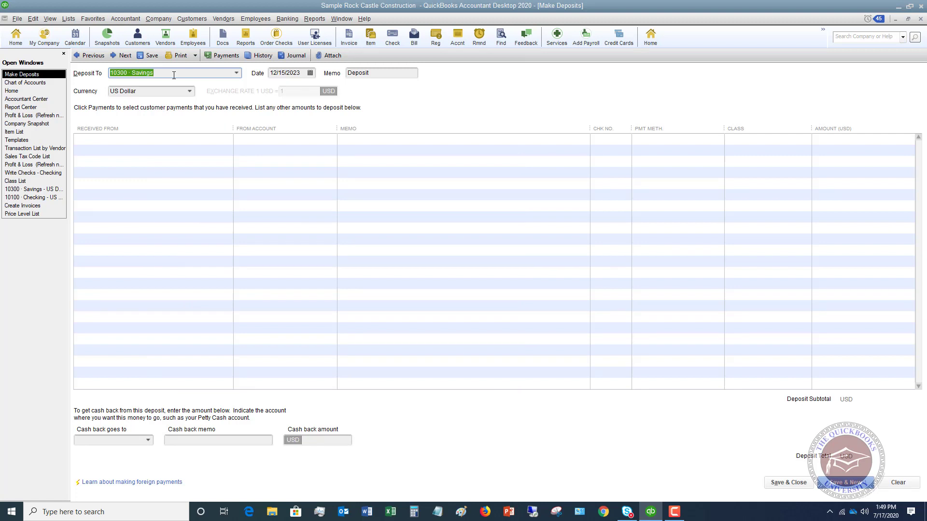
click(109, 139)
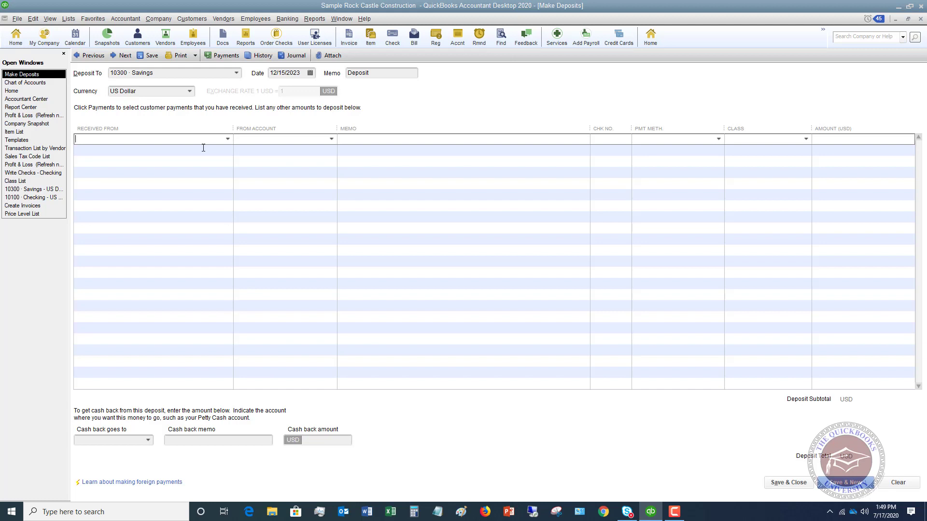
text(SBA)
key(Tab)
Step: Draw the line from 28955 · EIDL Loan, memo 'EIDL Loan proceeds', amount 150,000.00, no payment method
text(EID)
click(332, 139)
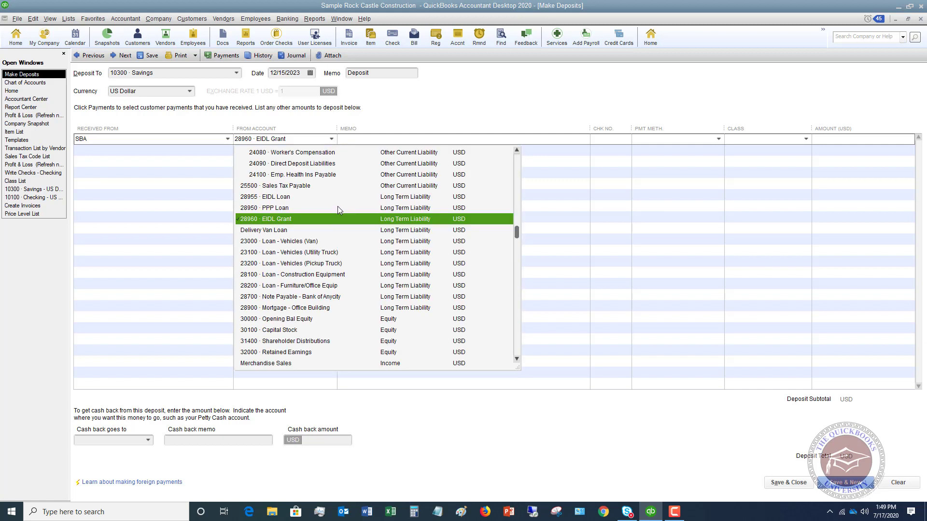
click(279, 197)
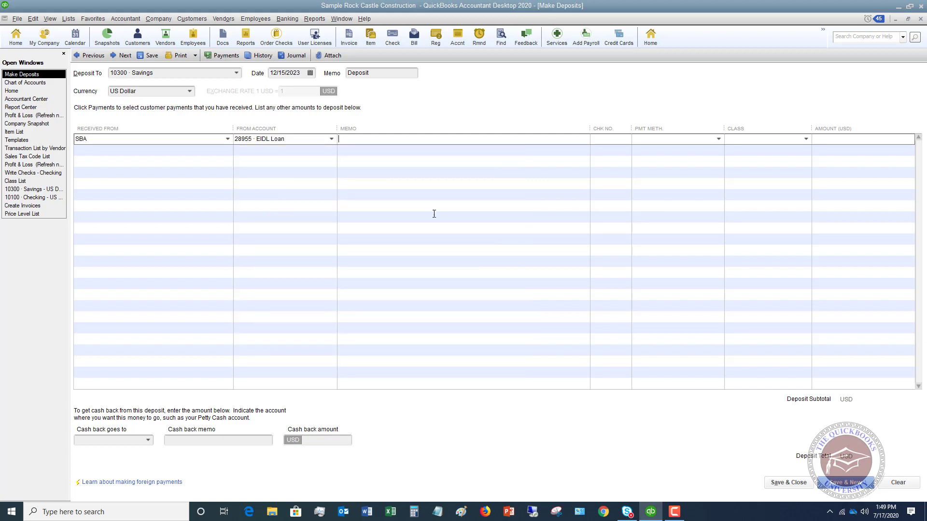
text(EIDL Loan proceeds)
click(719, 139)
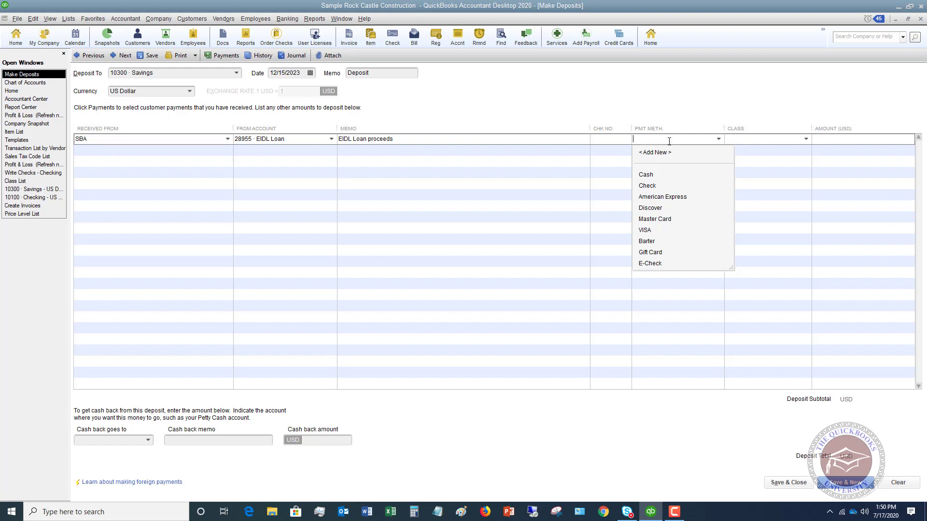
click(751, 141)
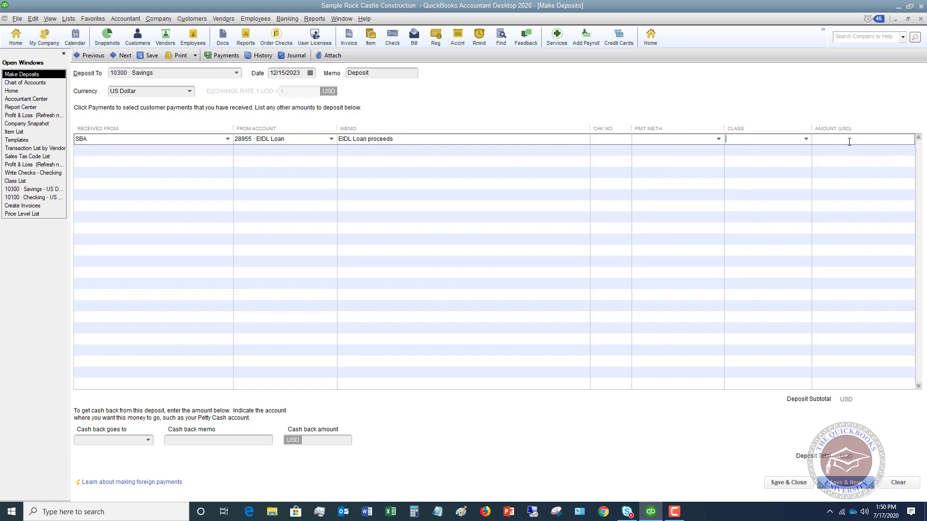
text(150000)
key(Tab)
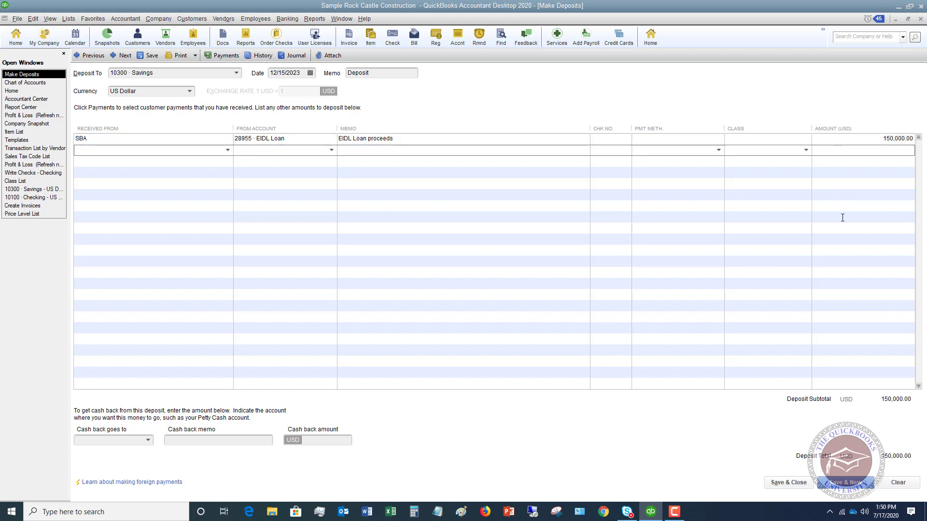
Step: Save the deposit and check the 150,000.00 entry in the 10300 Savings register
click(788, 483)
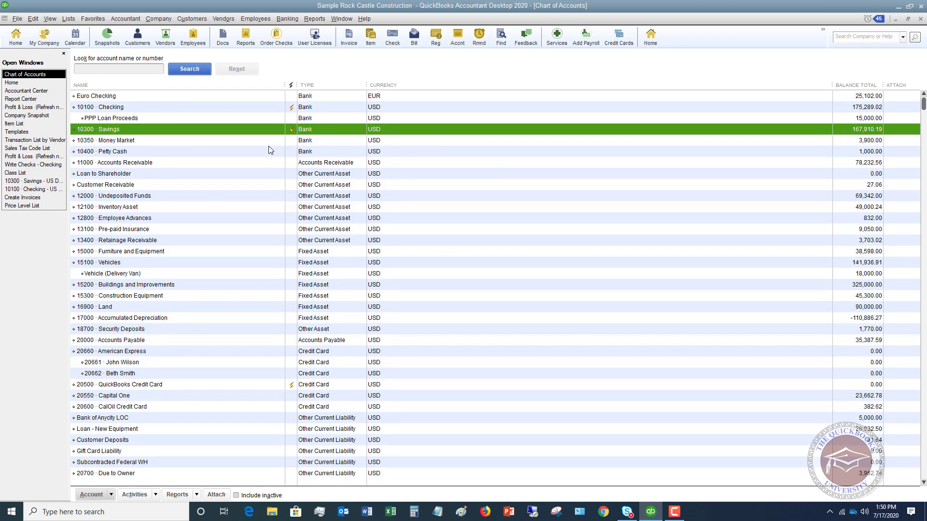
double_click(240, 128)
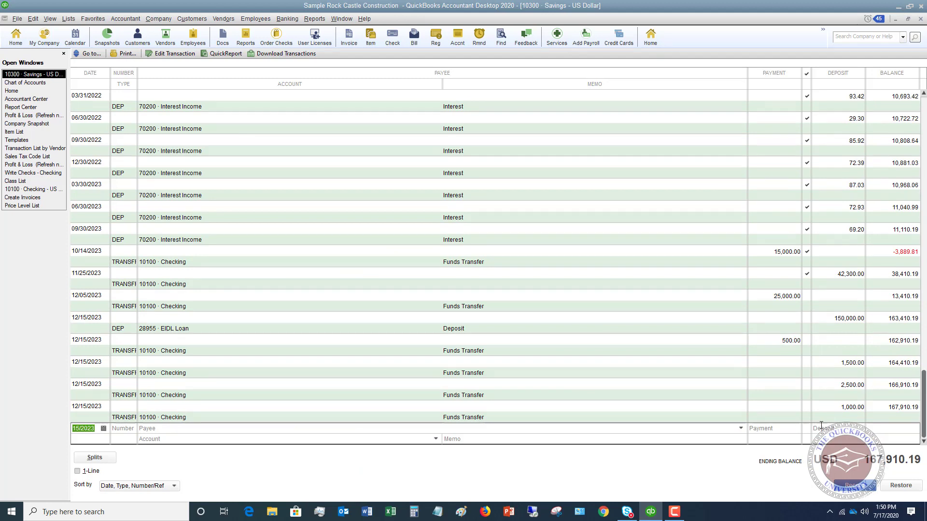
click(842, 330)
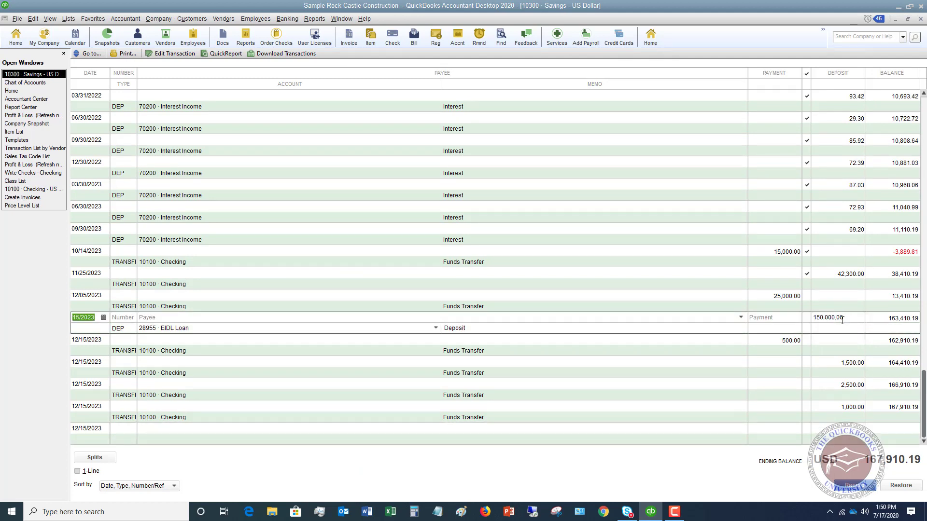
click(920, 20)
Step: Check the deposit in the 28955 · EIDL Loan register and return to the Chart of Accounts
scroll(188, 357, down, 9)
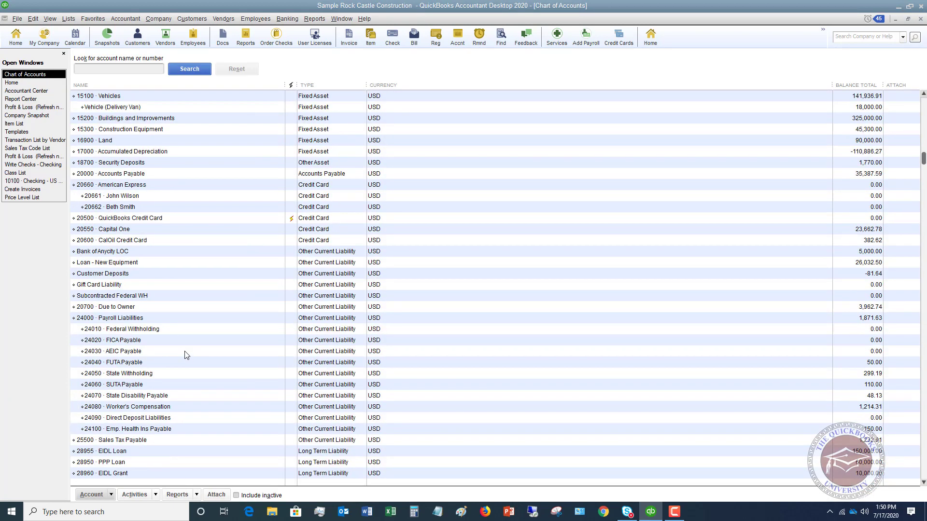
click(138, 319)
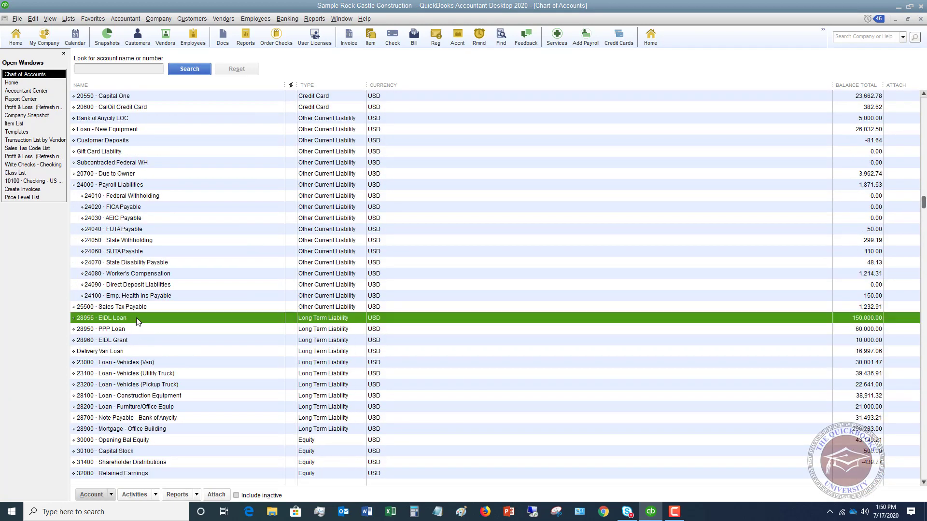
double_click(147, 321)
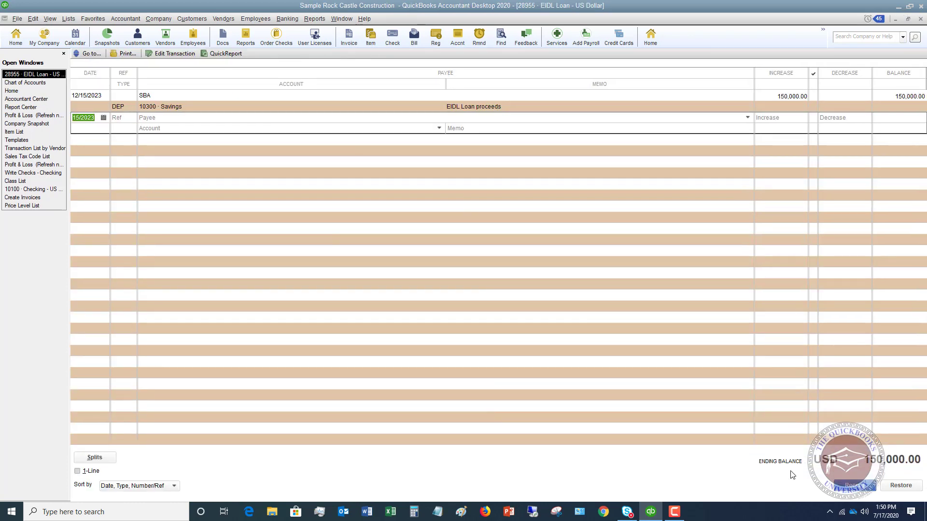
click(920, 20)
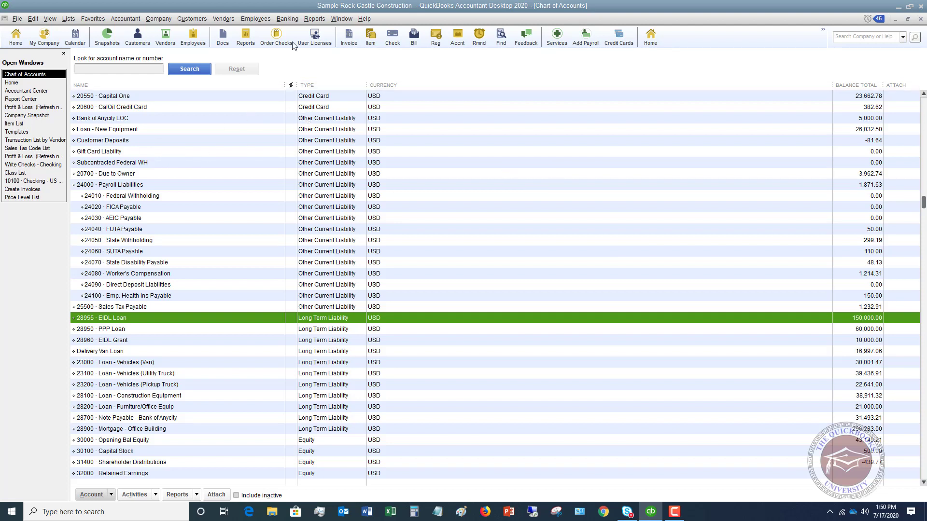
Step: Run the Balance Sheet Standard report from Company & Financial reports
click(289, 22)
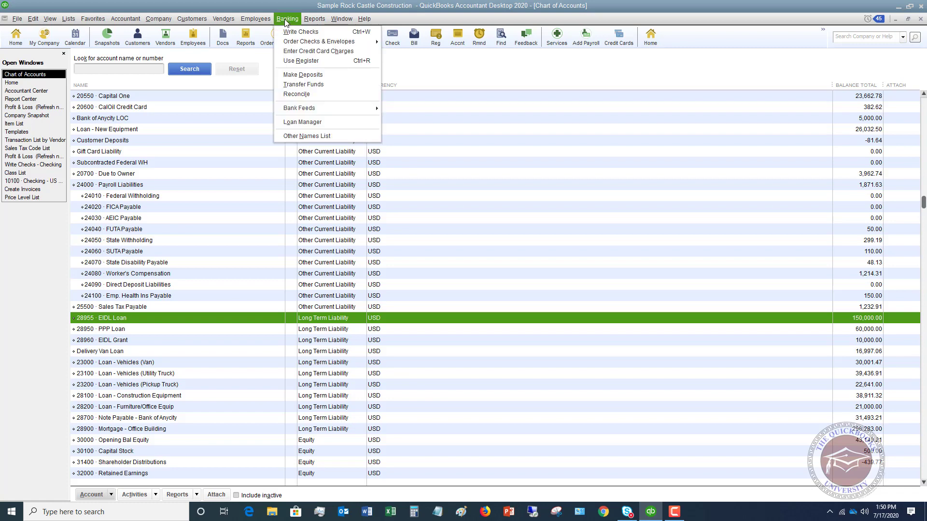
mouse_move(322, 22)
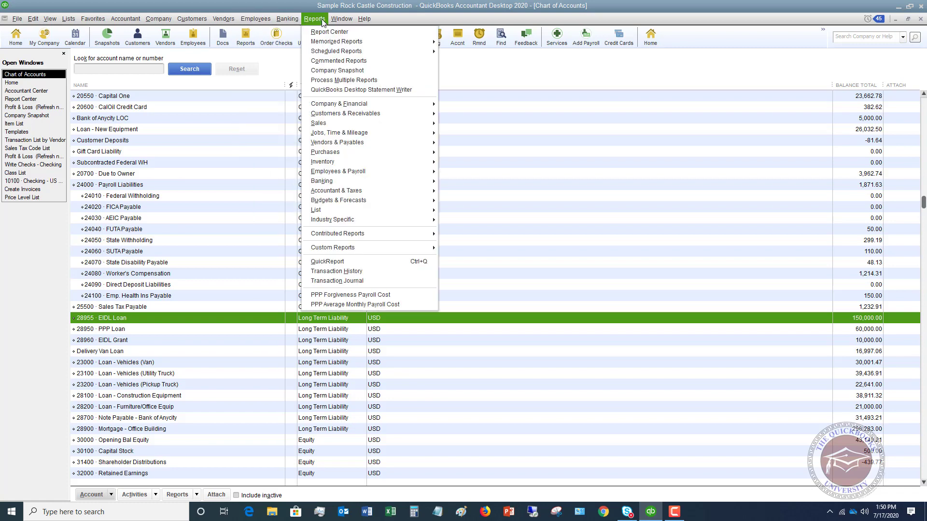
mouse_move(333, 104)
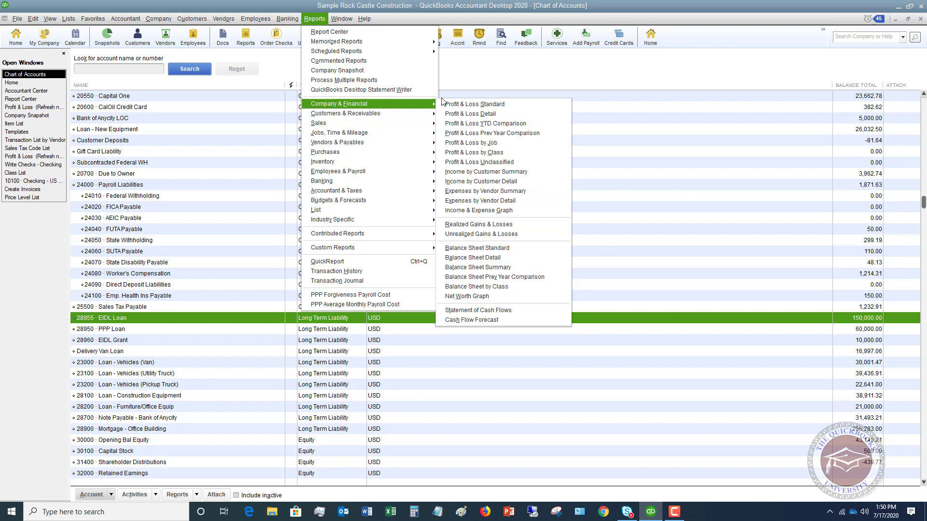
click(466, 249)
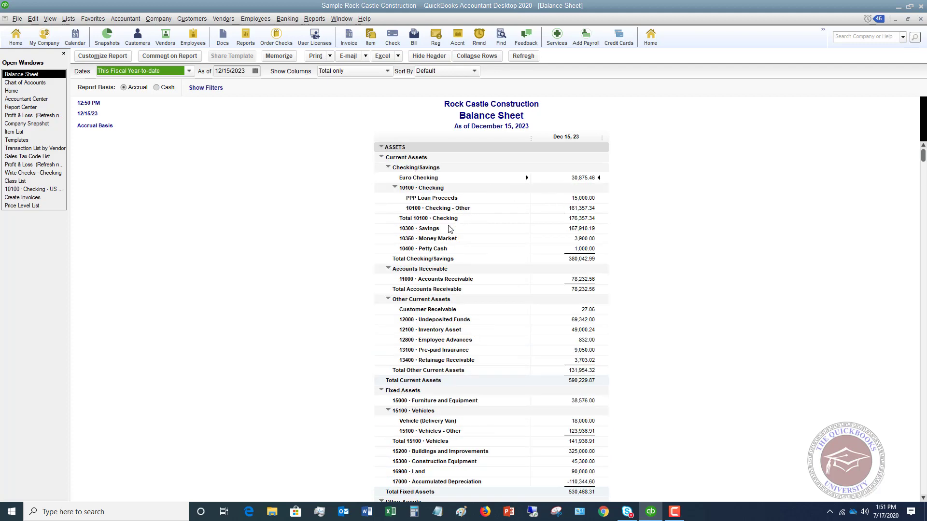
Step: Verify the 10300 Savings balance and 28955 · EIDL Loan at 150,000.00 under Long Term Liabilities
click(582, 229)
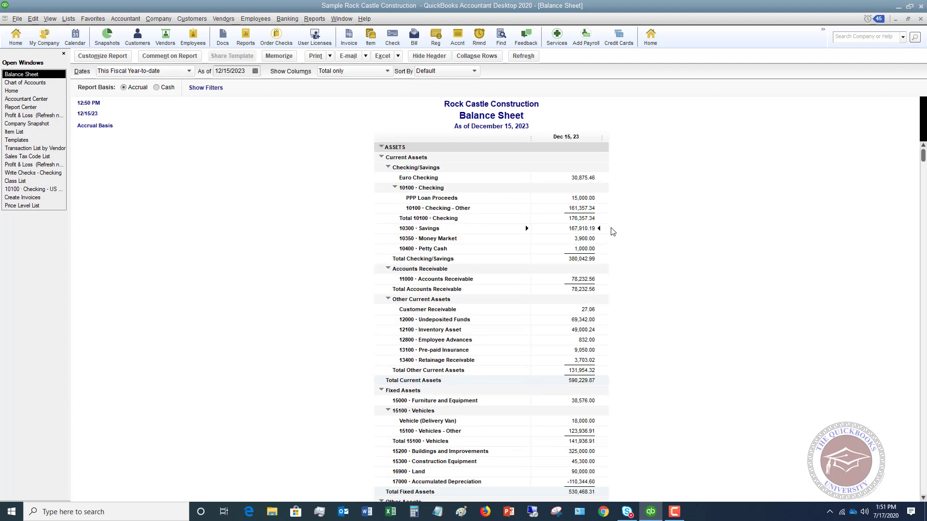
scroll(612, 232, down, 15)
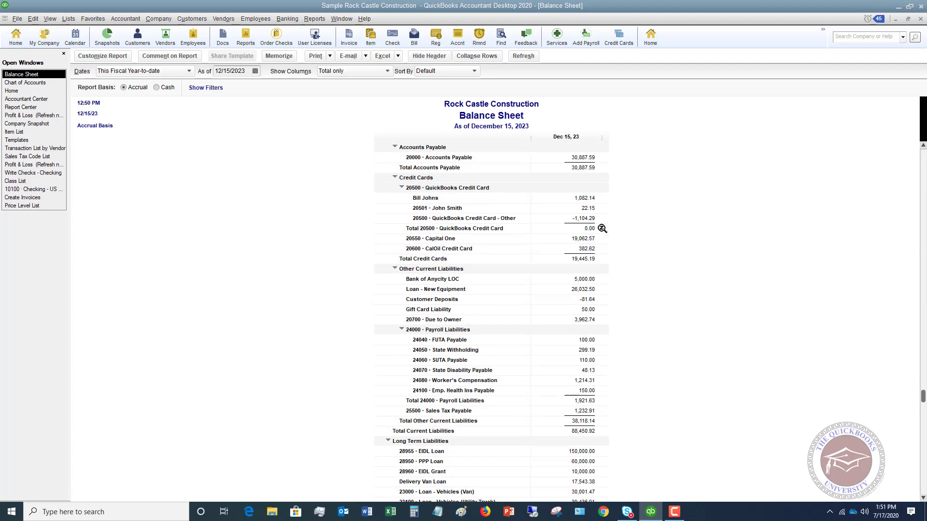
scroll(497, 286, down, 3)
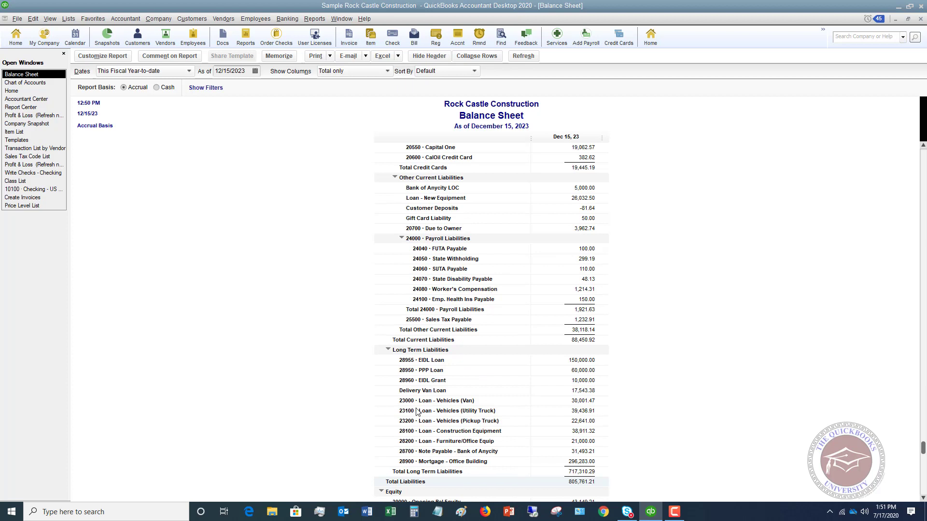
click(586, 358)
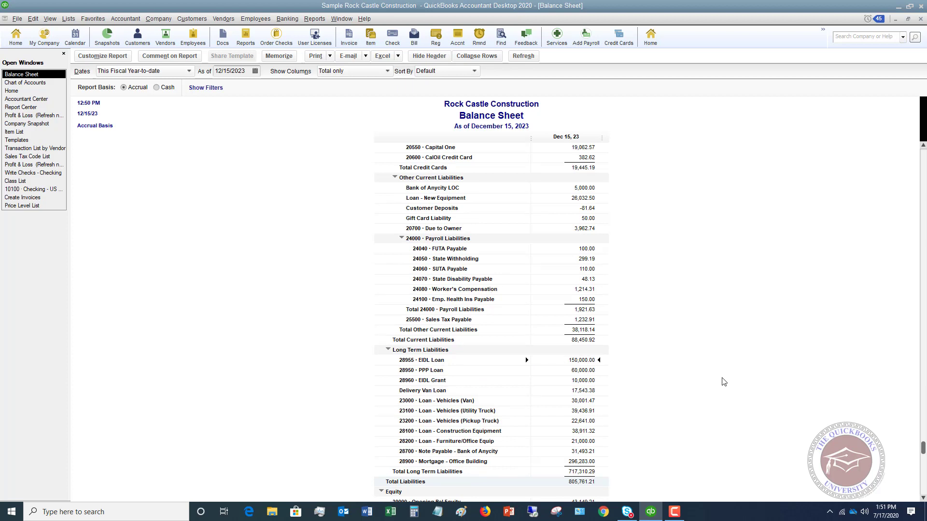